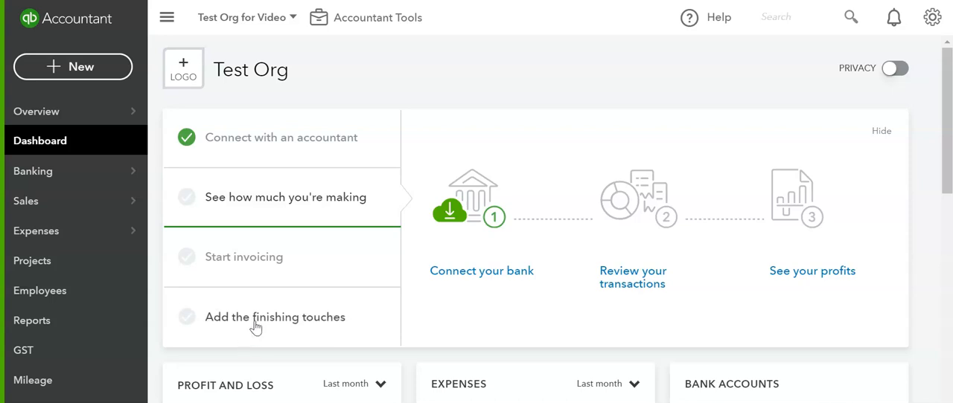
Create a new donor with the display name Funding in Advance and save the record
click(72, 212)
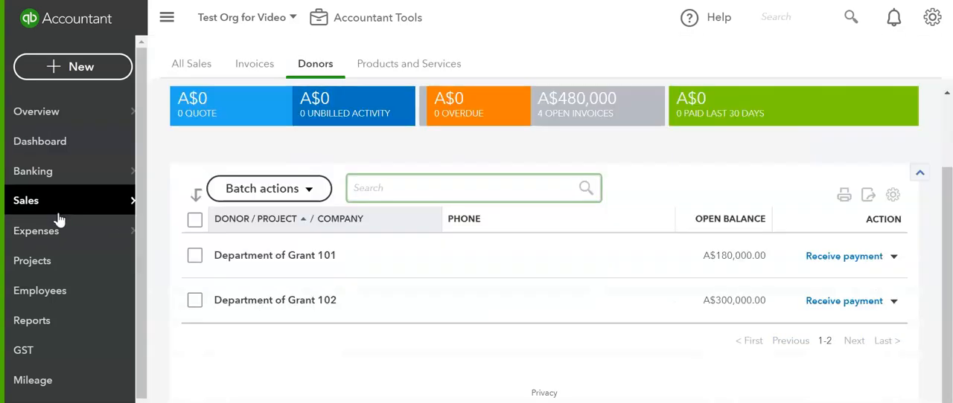
click(306, 70)
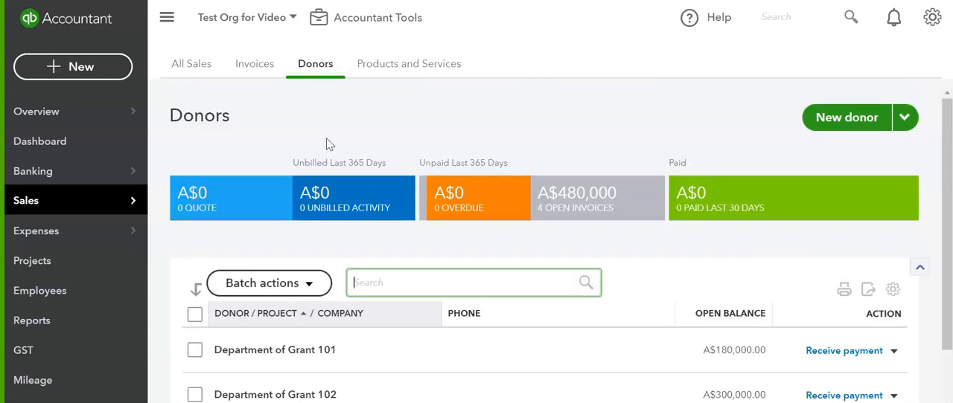
click(839, 119)
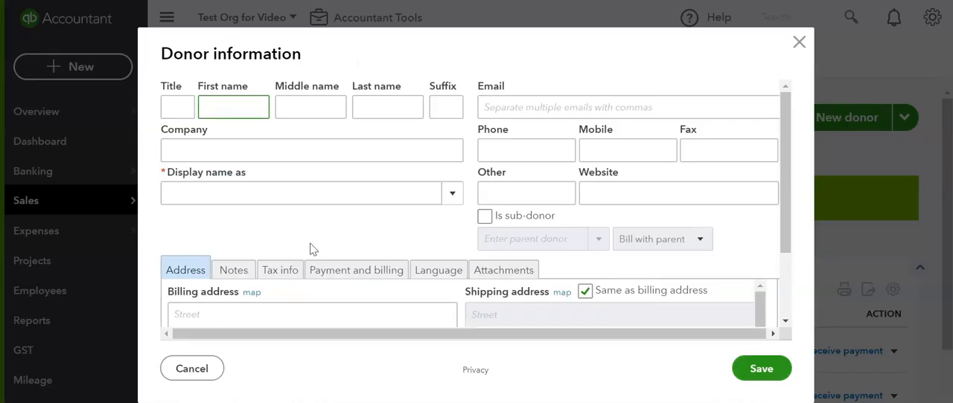
click(207, 201)
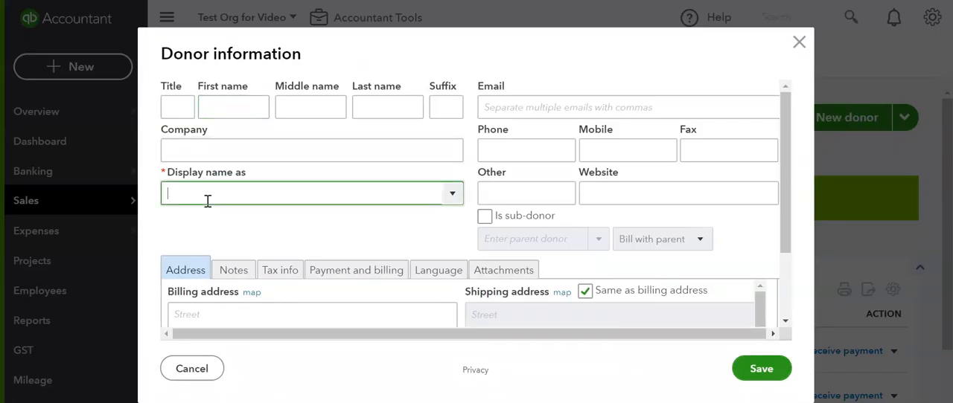
text(Funding in Advance)
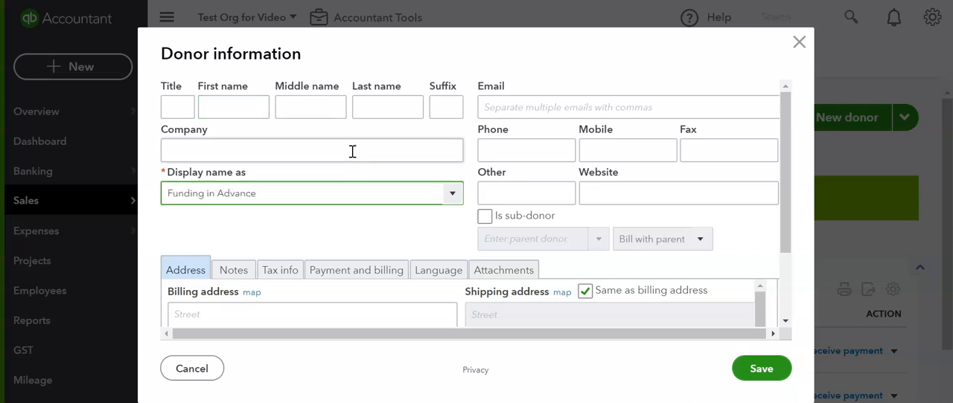
scroll(315, 187, down, 5)
scroll(411, 173, up, 1)
scroll(375, 130, up, 2)
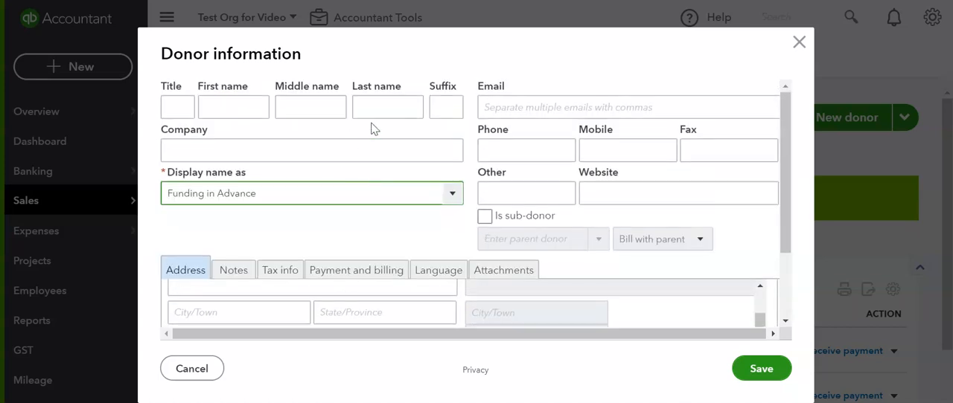
scroll(461, 212, down, 3)
scroll(657, 278, down, 1)
click(761, 369)
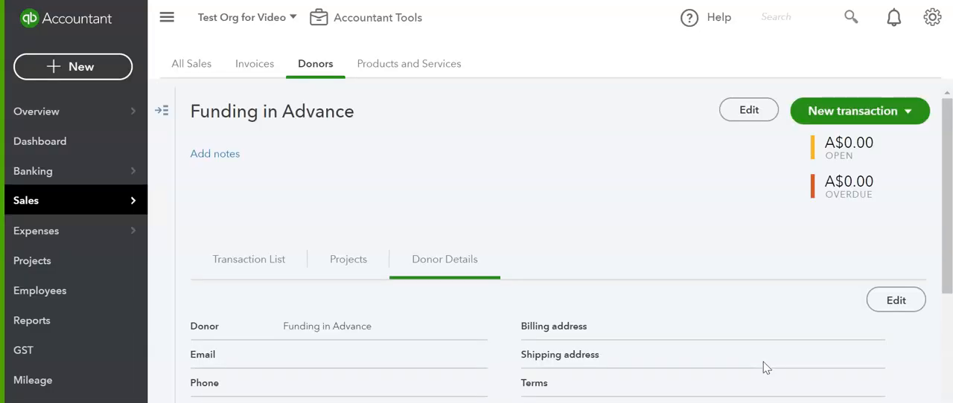
Review the Funding in Advance donor's details and expand the list of donors beside them
scroll(462, 253, down, 3)
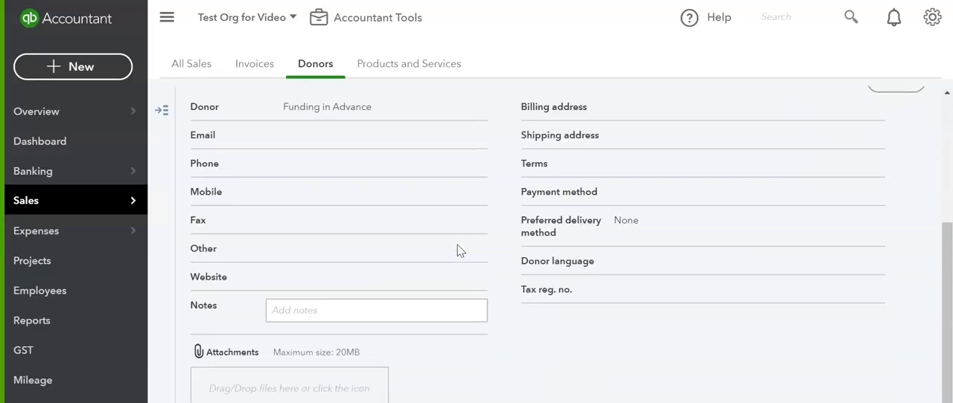
scroll(458, 250, up, 3)
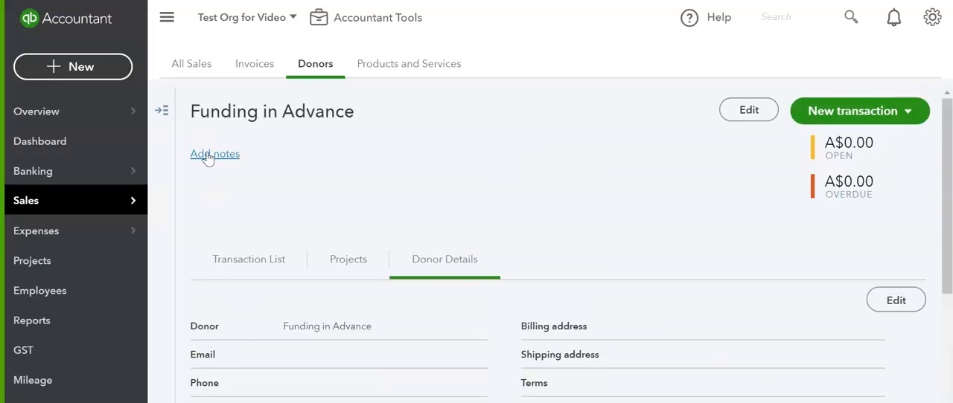
click(164, 112)
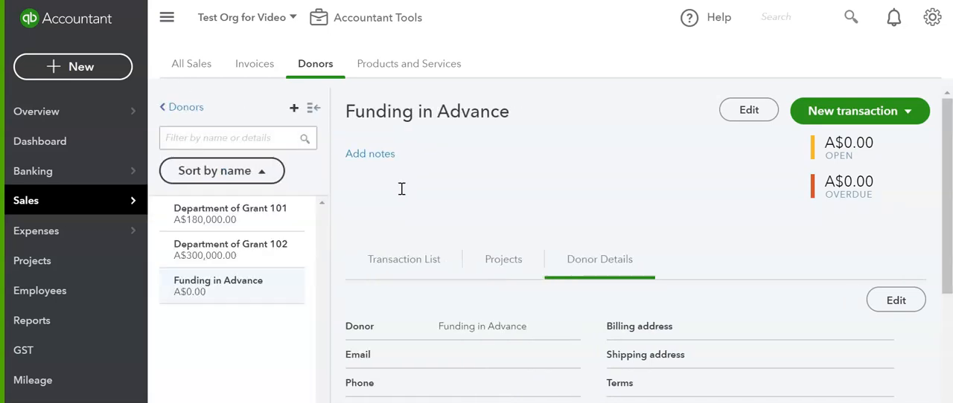
Make the donor Department of Grant 101 a sub-donor of Funding in Advance and save the record
click(315, 64)
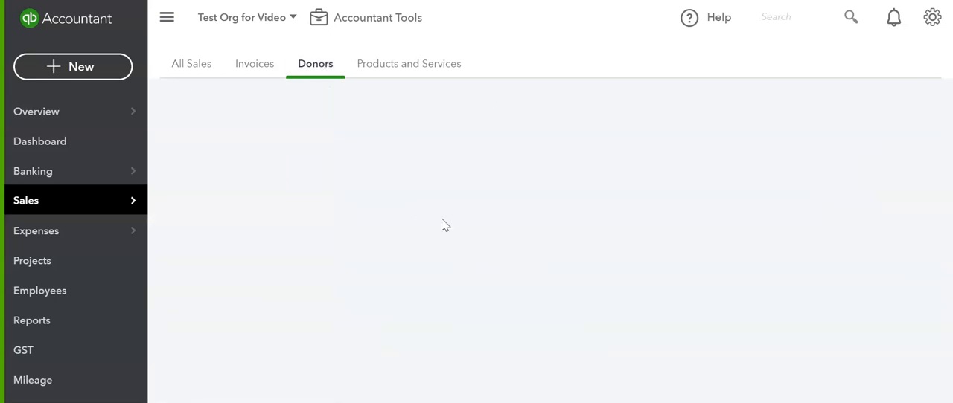
scroll(606, 223, down, 3)
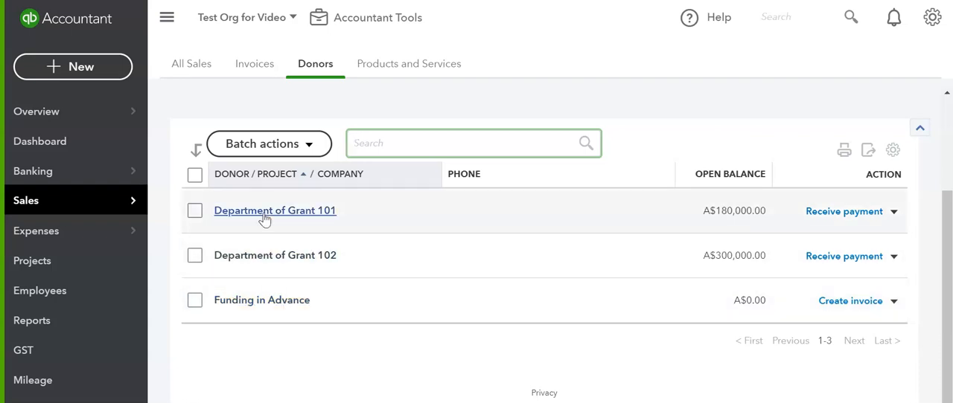
click(264, 212)
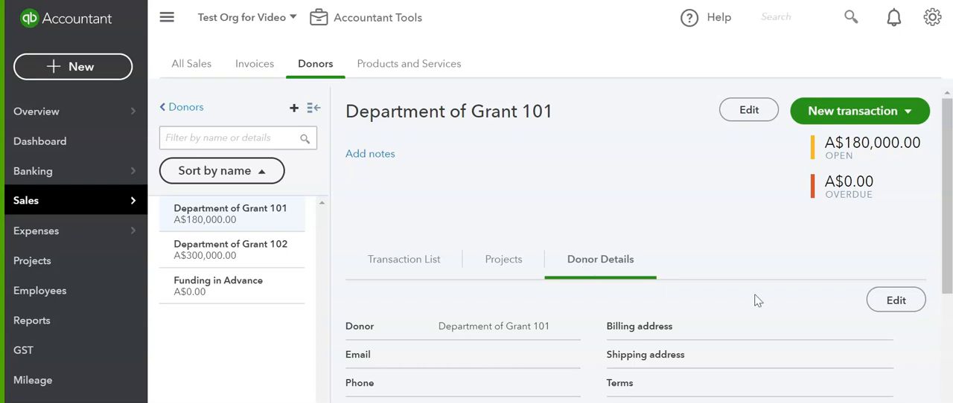
scroll(729, 309, down, 2)
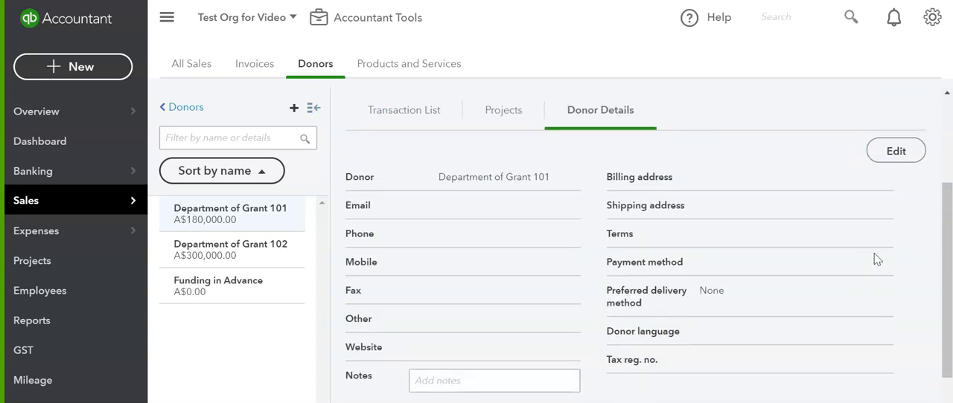
click(896, 153)
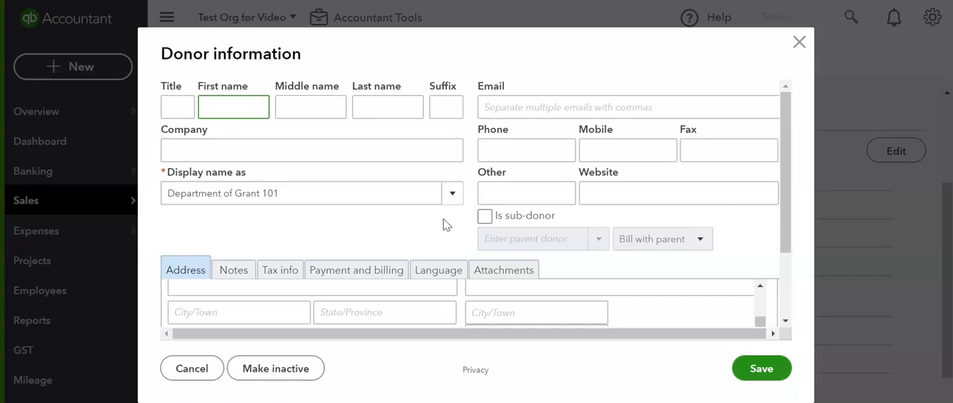
click(485, 216)
click(555, 237)
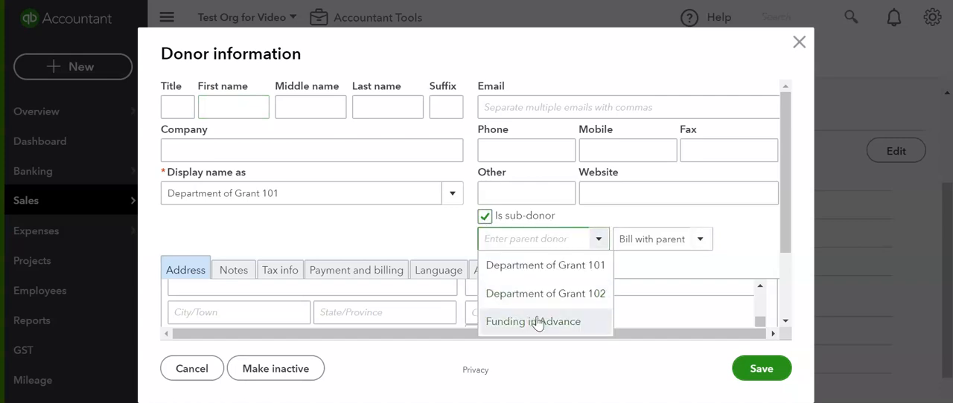
click(536, 321)
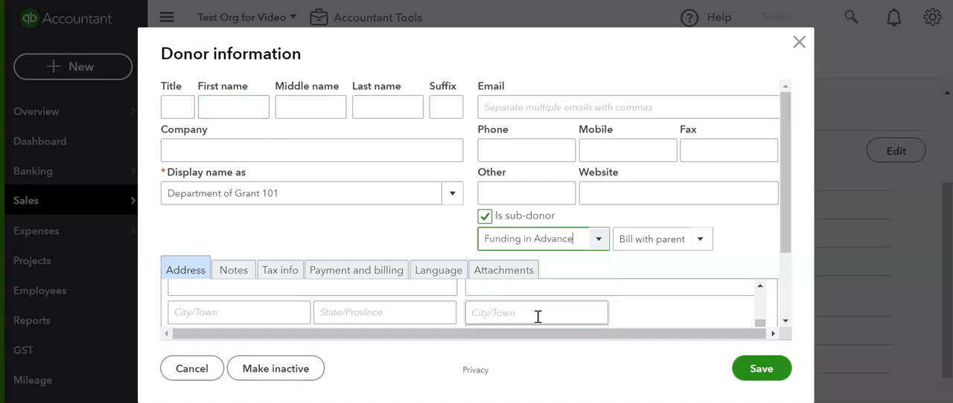
click(759, 370)
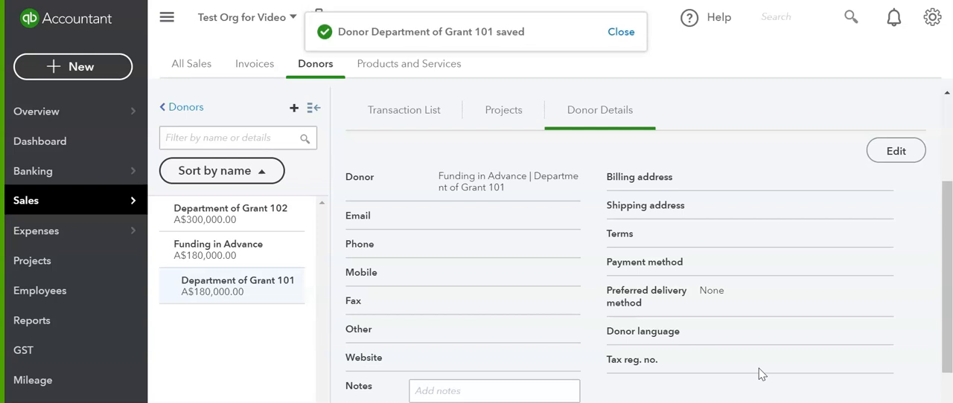
scroll(544, 275, up, 3)
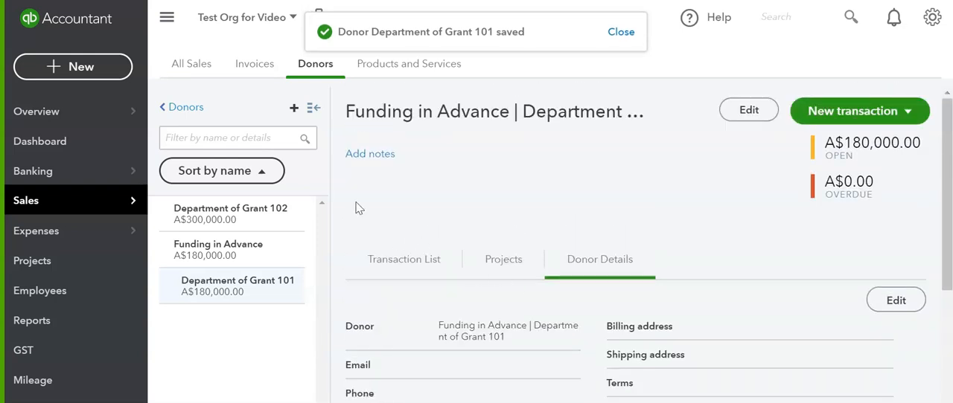
Start a new donor record with the display name Department of Grant 103
click(186, 109)
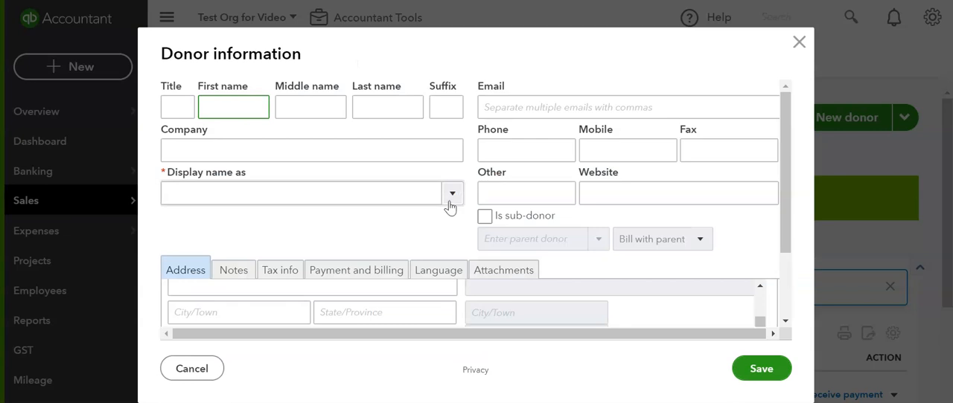
click(277, 195)
text(Grant)
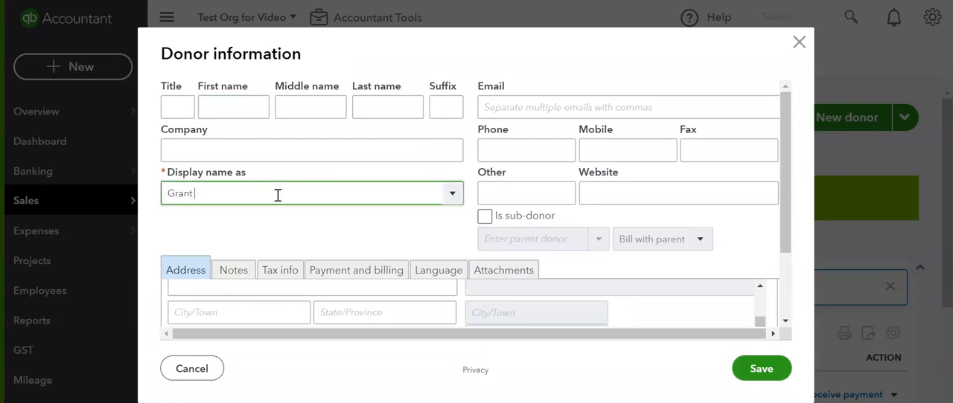
key(BackSpace)
key(BackSpace)
key(BackSpace)
key(BackSpace)
key(BackSpace)
key(BackSpace)
text(Department of Gran)
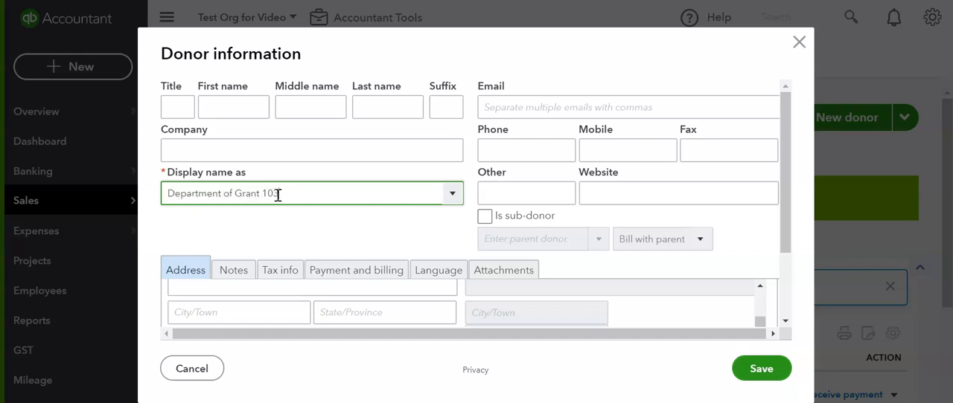
text(t 103)
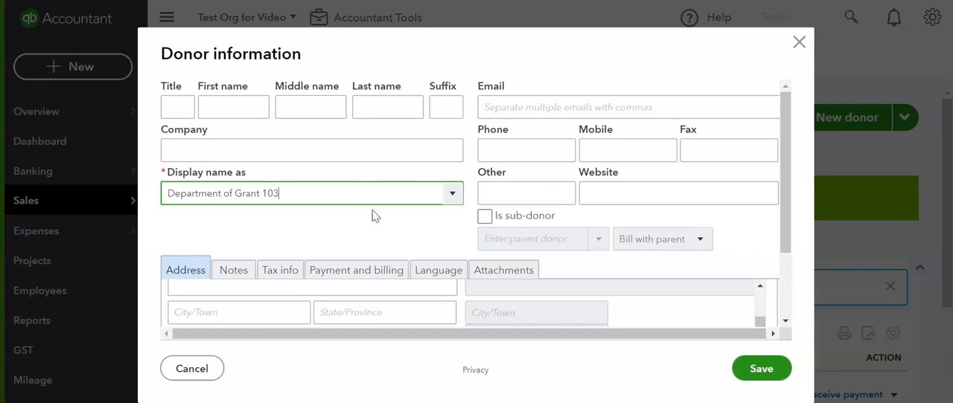
Assign the new donor as a sub-donor of Funding in Advance and save it
click(485, 217)
click(599, 239)
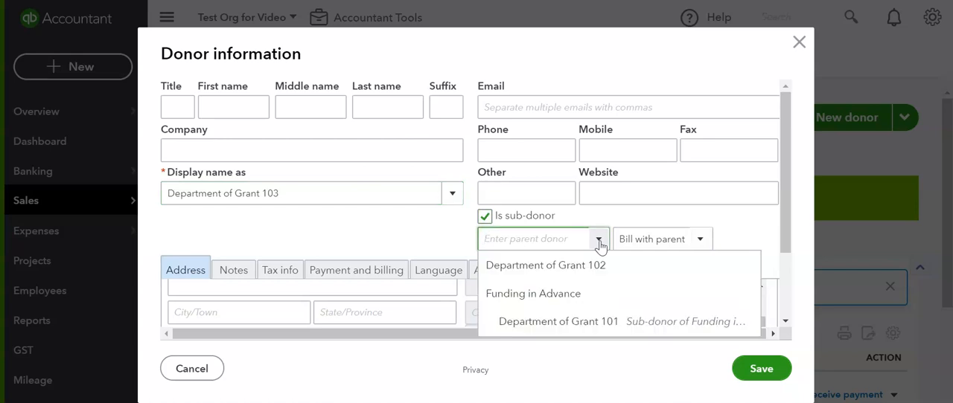
click(580, 295)
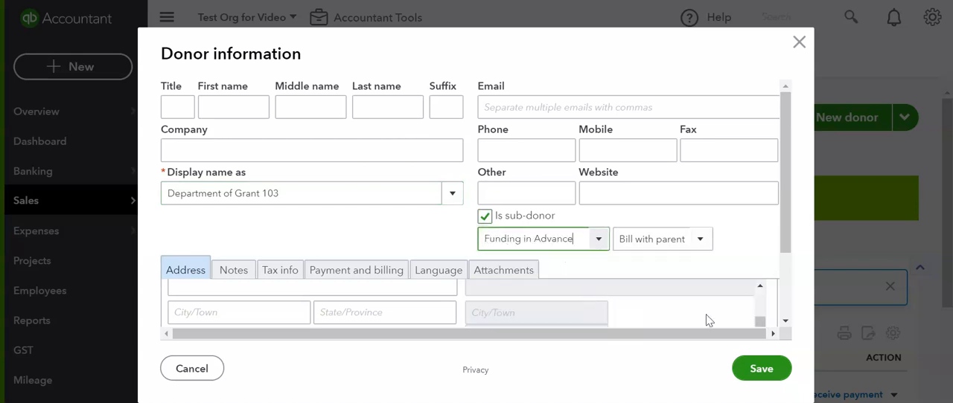
click(759, 369)
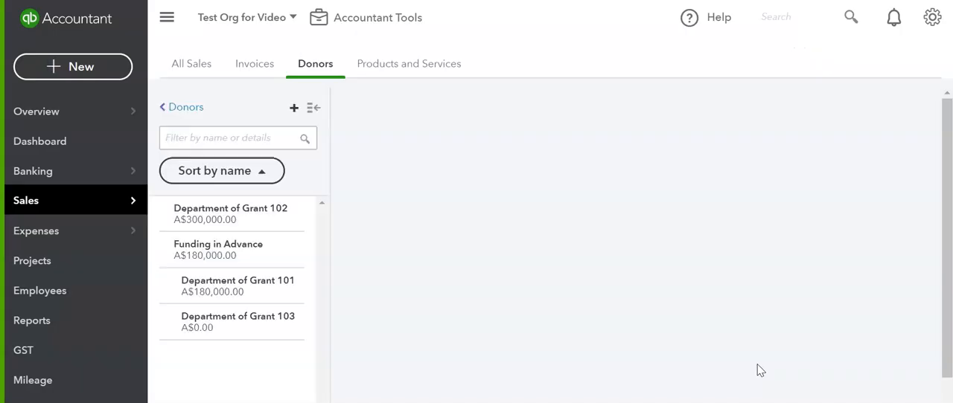
Make the donor Department of Grant 102 a sub-donor of Funding in Advance and save the record
click(191, 114)
scroll(514, 248, down, 3)
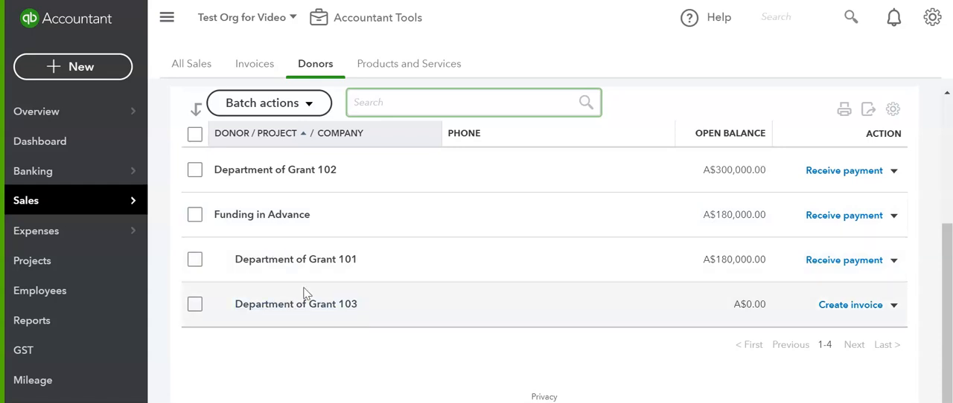
scroll(304, 292, up, 2)
click(278, 248)
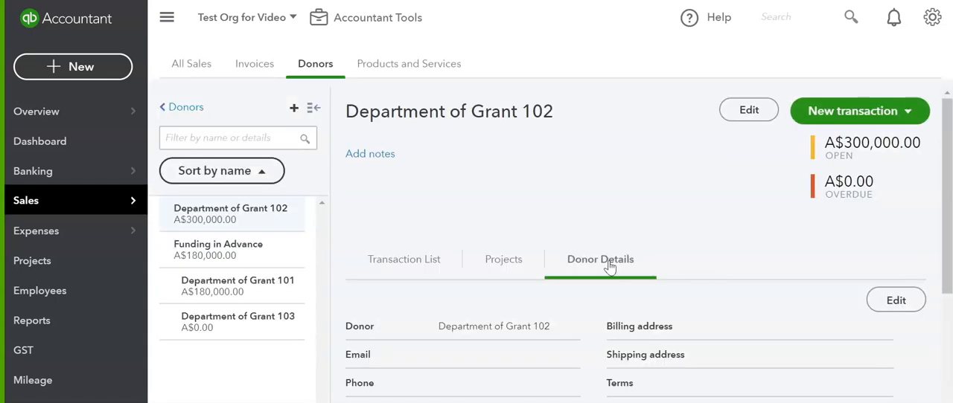
click(895, 301)
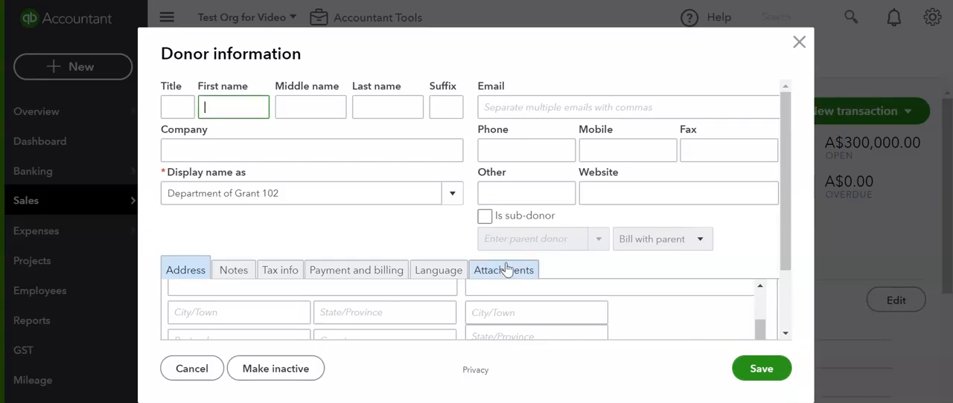
click(484, 216)
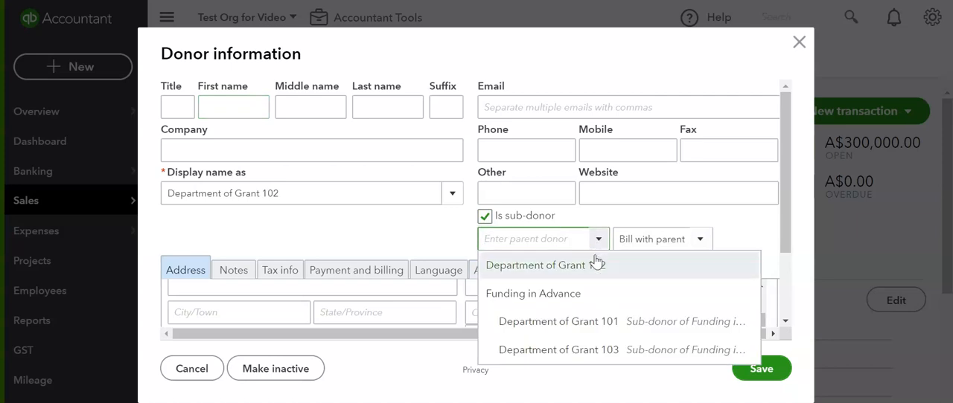
click(570, 294)
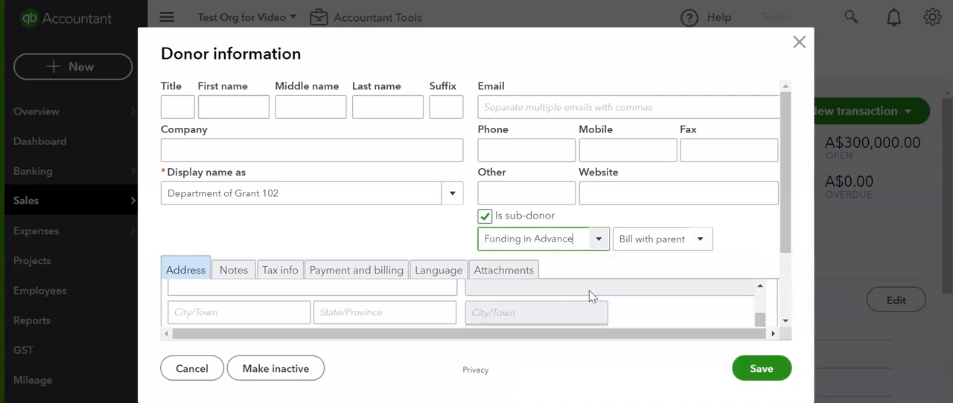
click(758, 368)
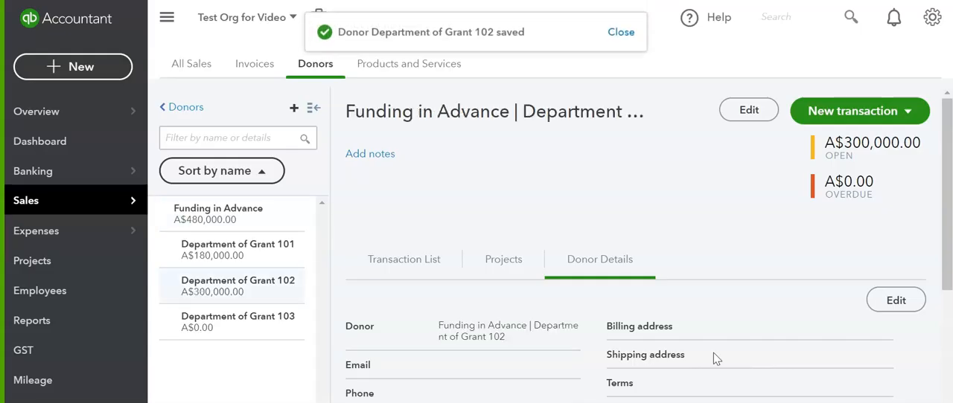
Return to the full donor list and review how the sub-donors are grouped under Funding in Advance
click(185, 108)
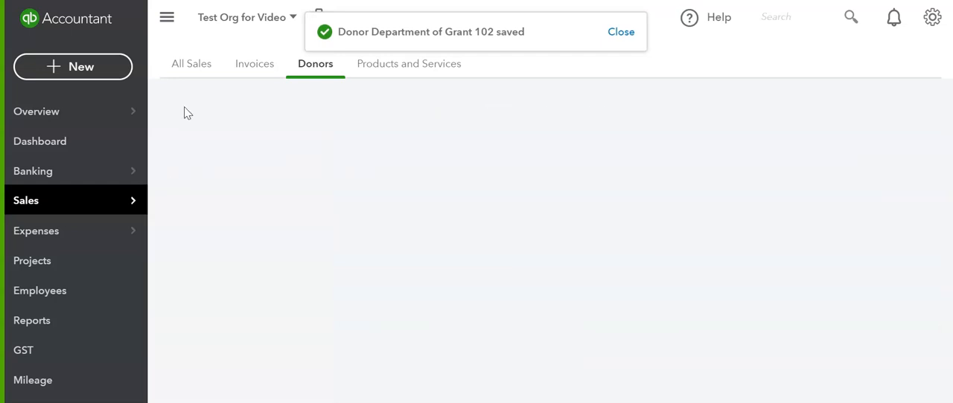
scroll(558, 320, down, 3)
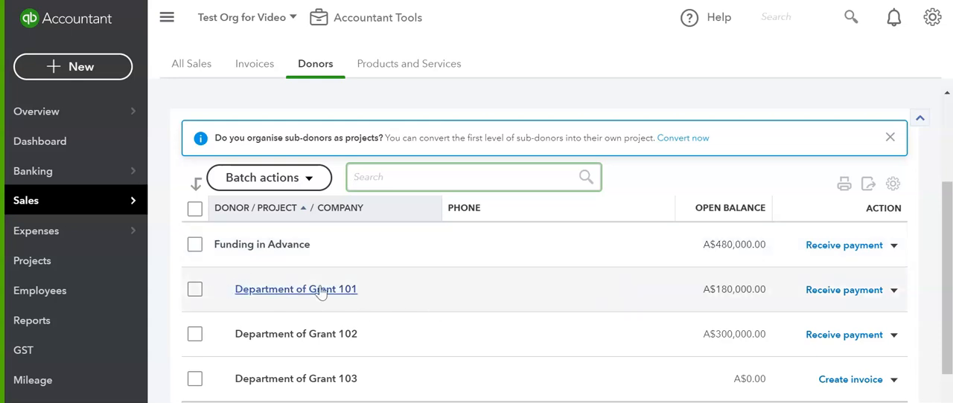
scroll(311, 294, down, 2)
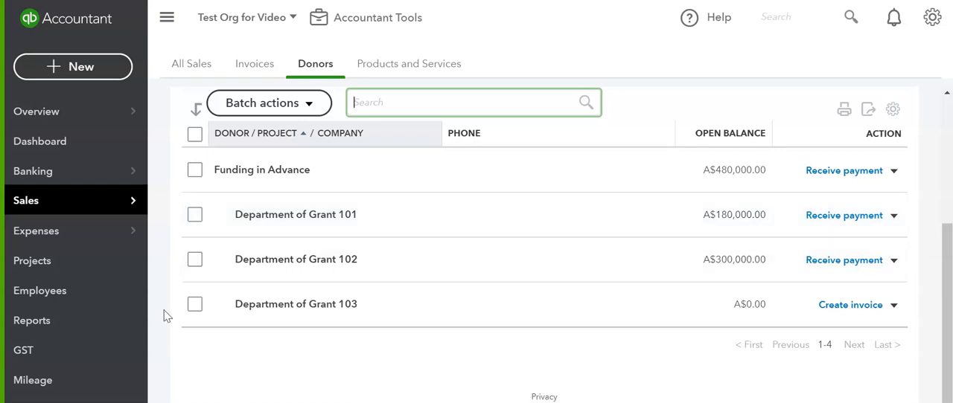
Open the Accounts receivable ageing summary from the Who owes you group of the standard reports
click(42, 326)
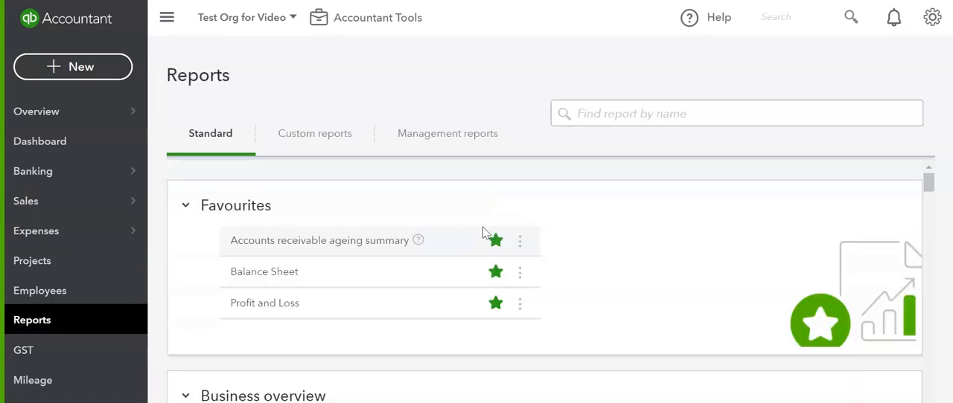
scroll(553, 219, down, 7)
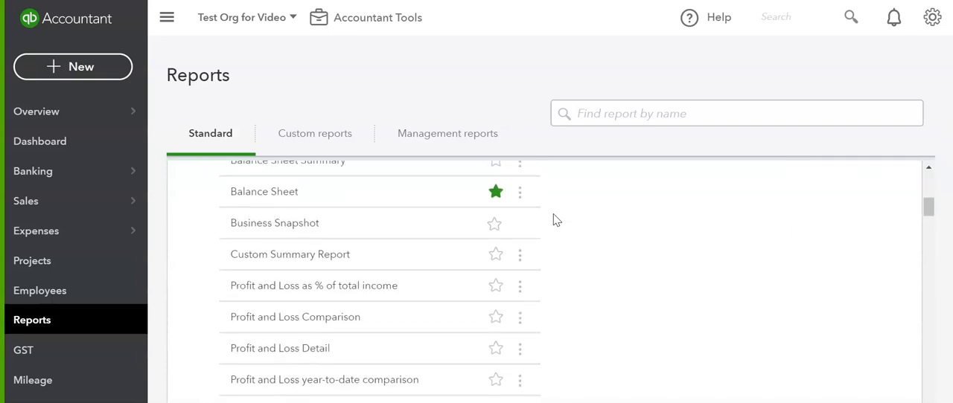
scroll(553, 219, down, 5)
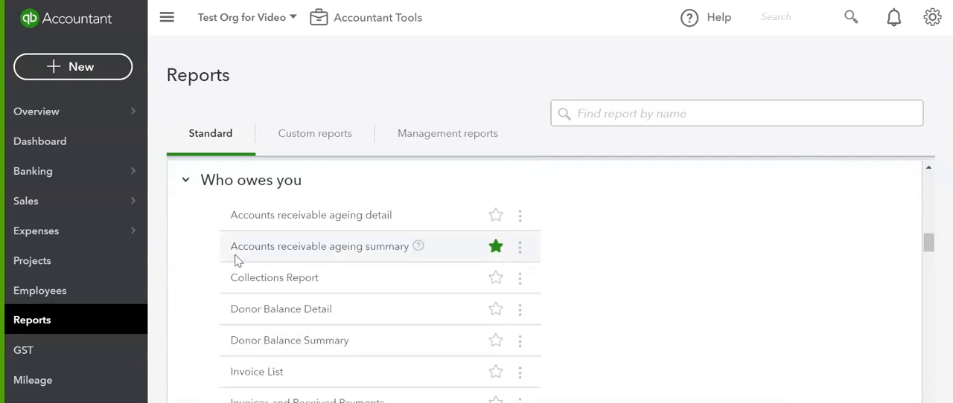
click(310, 254)
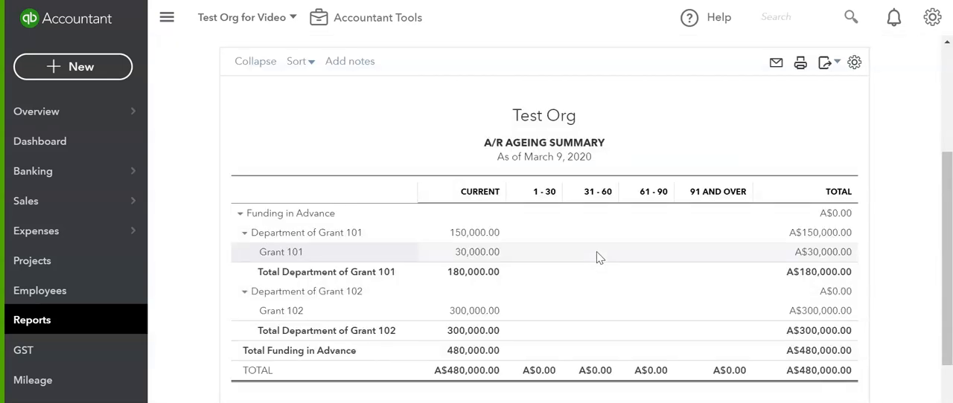
Collapse the Funding in Advance group in the ageing summary and expand it again to review the breakdown by department and grant
click(240, 216)
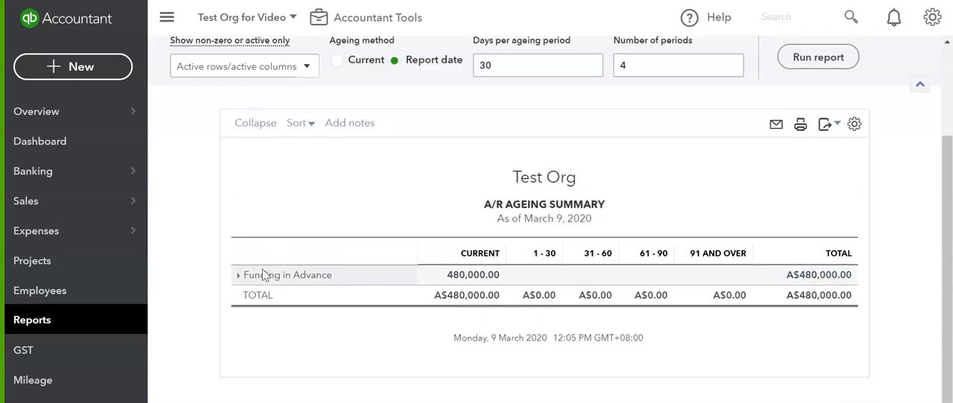
click(238, 275)
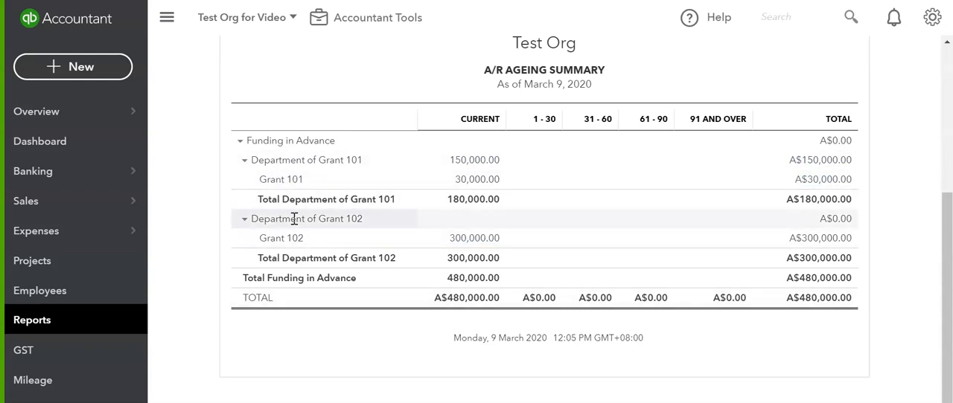
scroll(293, 217, up, 2)
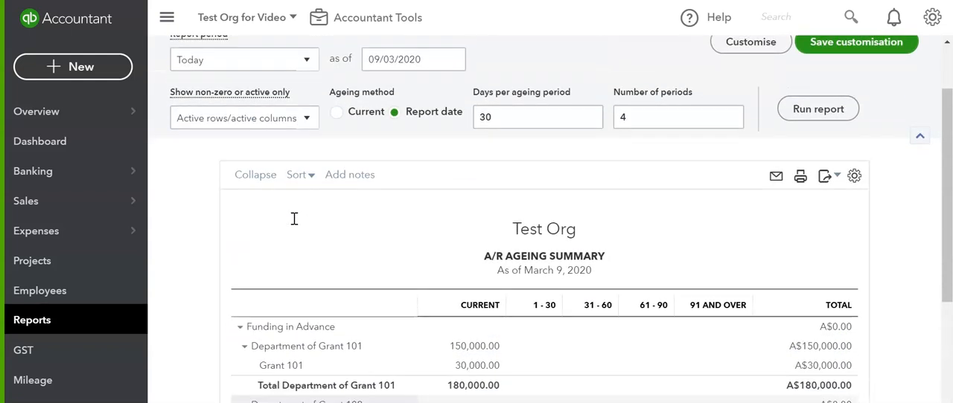
Review the invoices in the A/R Ageing Detail behind the Grant 101 amount and return to the standard reports list
scroll(292, 217, down, 2)
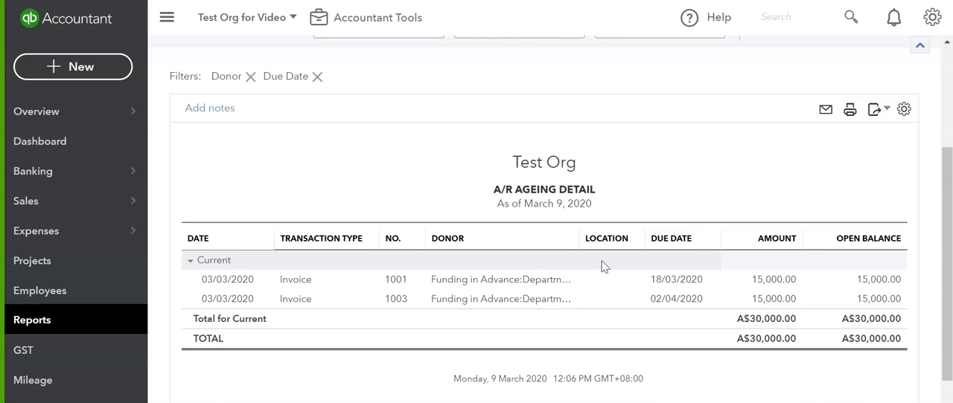
scroll(446, 253, up, 3)
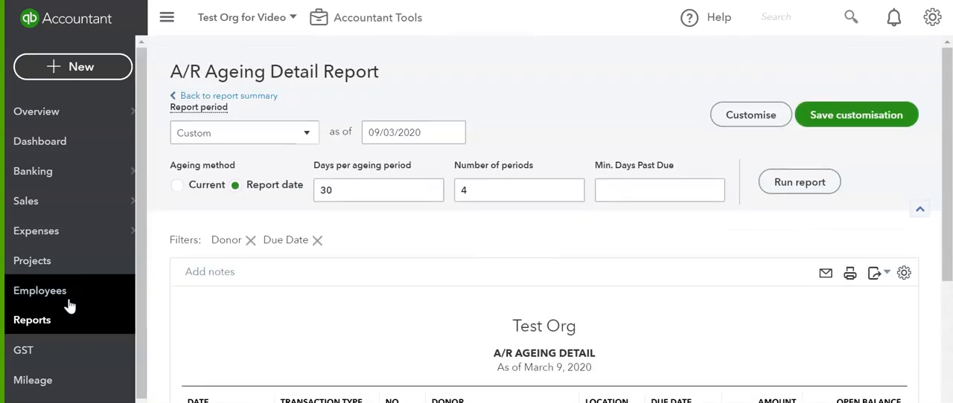
click(32, 327)
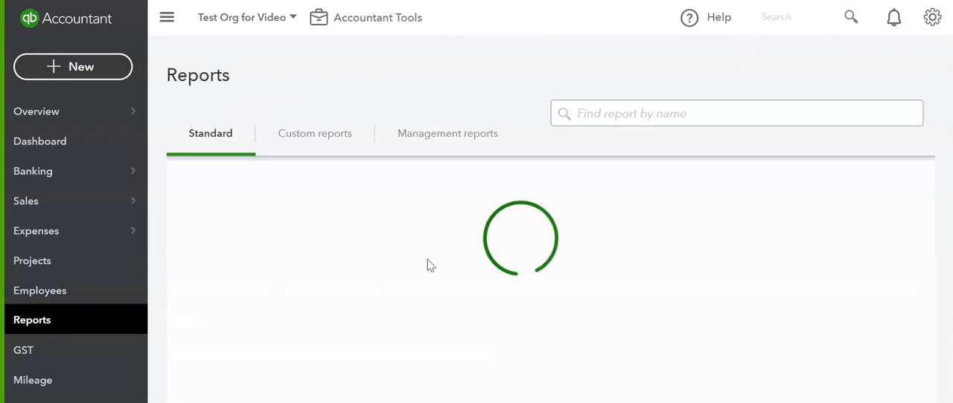